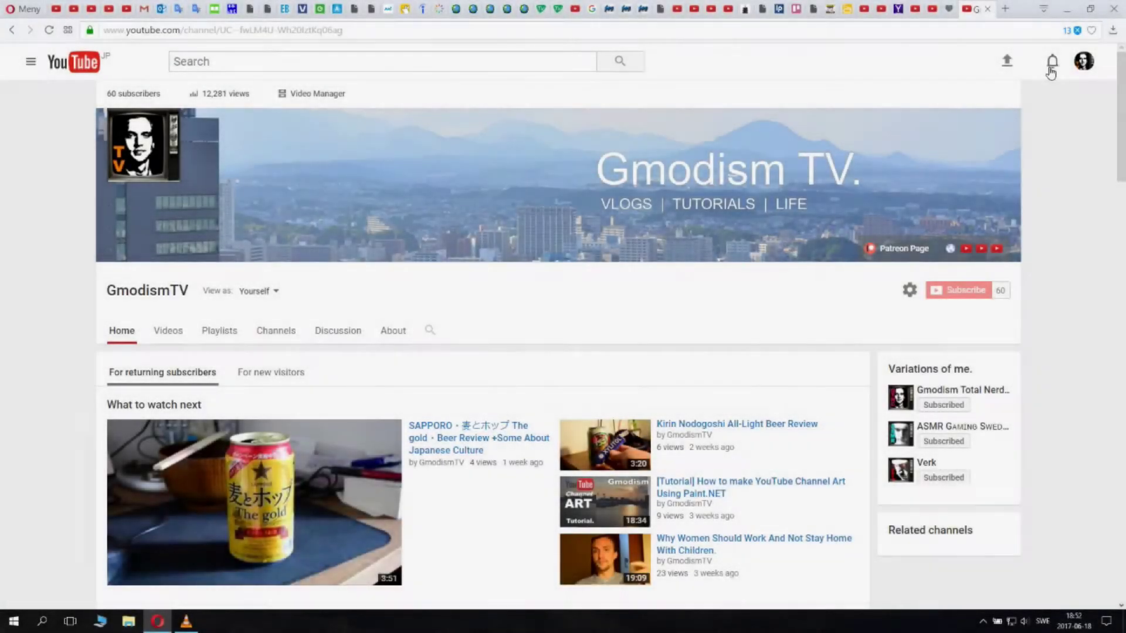
pyautogui.scroll(-2, 353, 351)
pyautogui.scroll(-1, 352, 352)
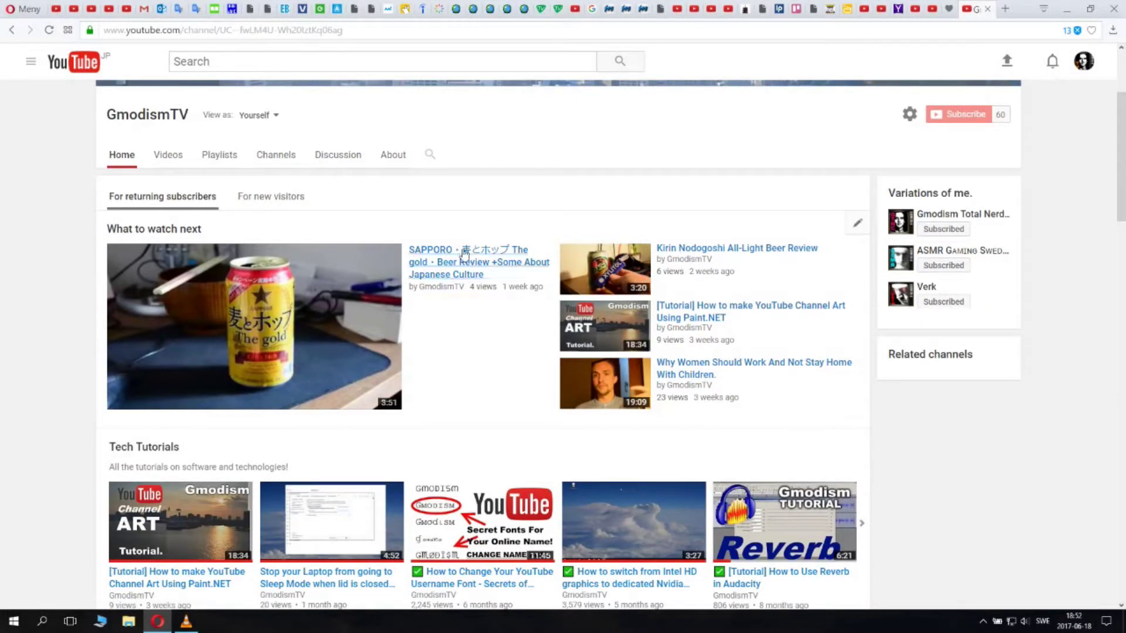
pyautogui.scroll(3, 465, 255)
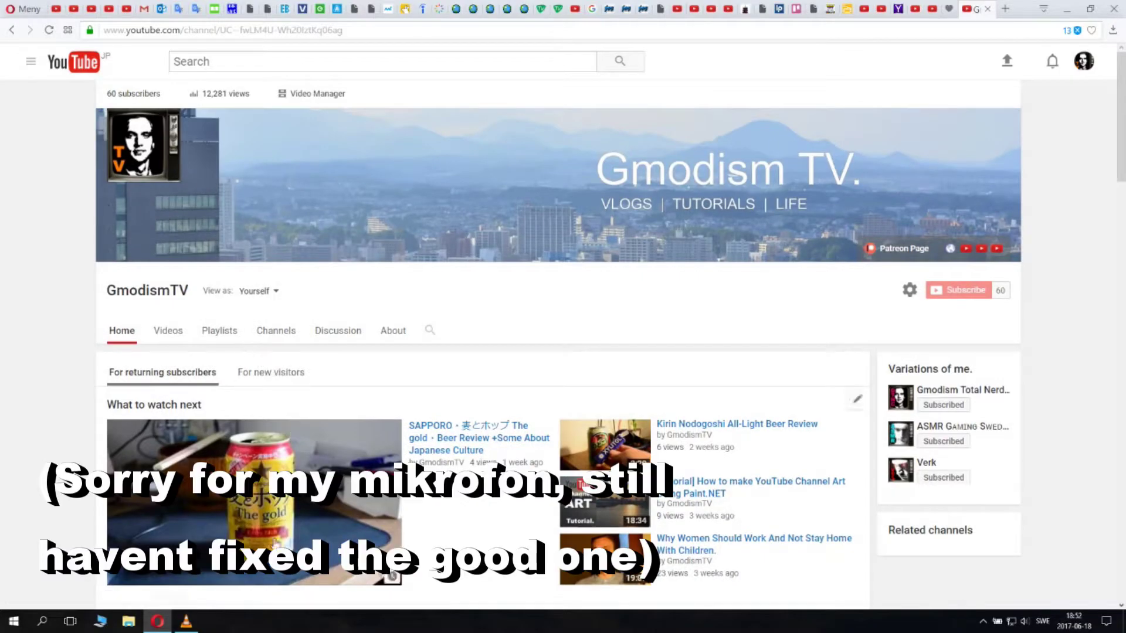
# Bring up the gaming recording in VLC and pause its playback.
pyautogui.click(185, 622)
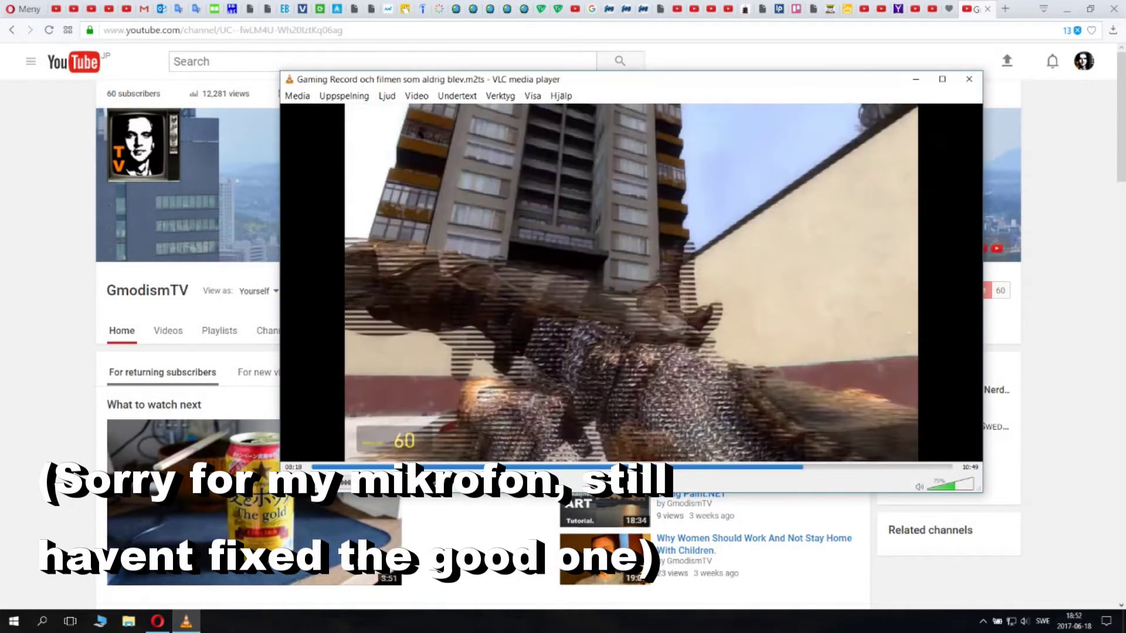
pyautogui.press('space')
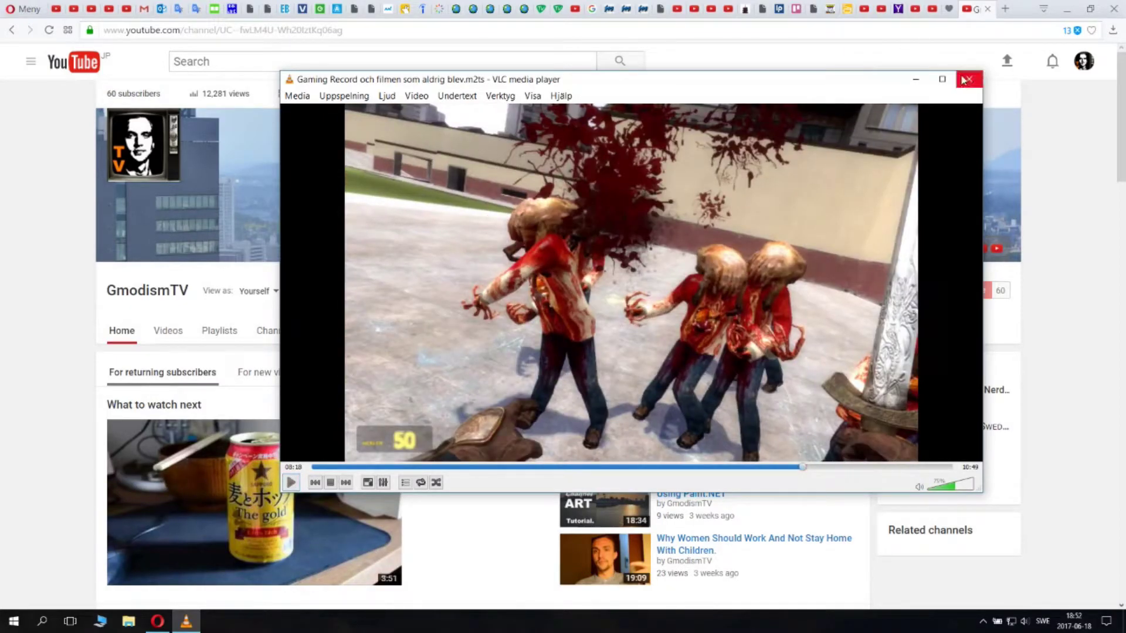
# Minimize the VLC player window so the GmodismTV channel page shows fully.
pyautogui.click(918, 80)
pyautogui.scroll(-2, 1006, 364)
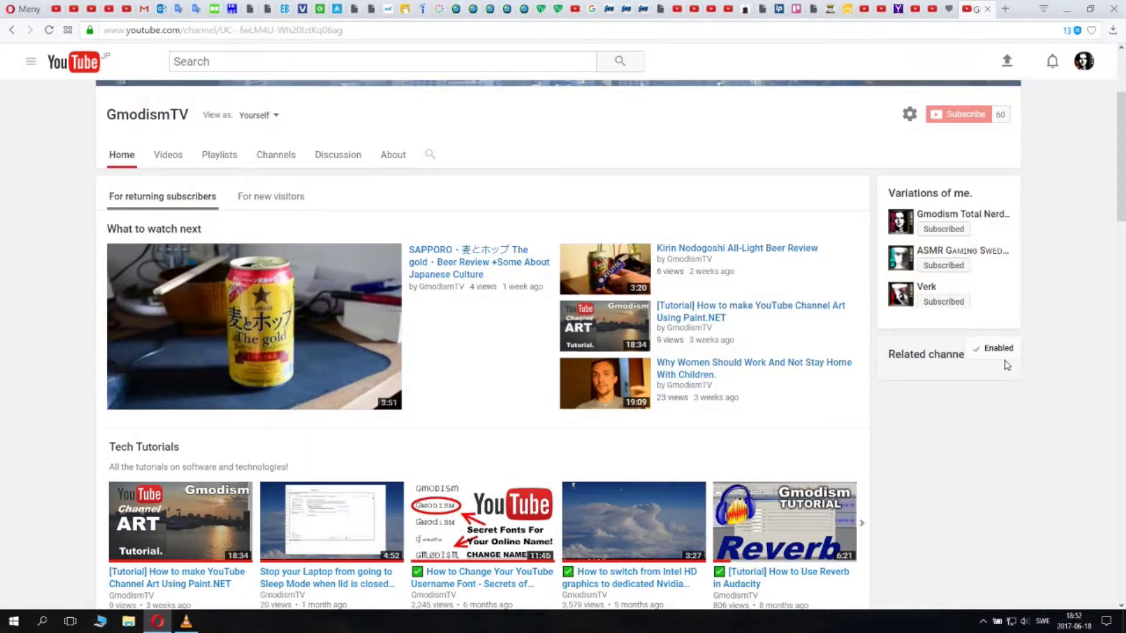
pyautogui.scroll(2, 1006, 364)
pyautogui.scroll(1, 1007, 365)
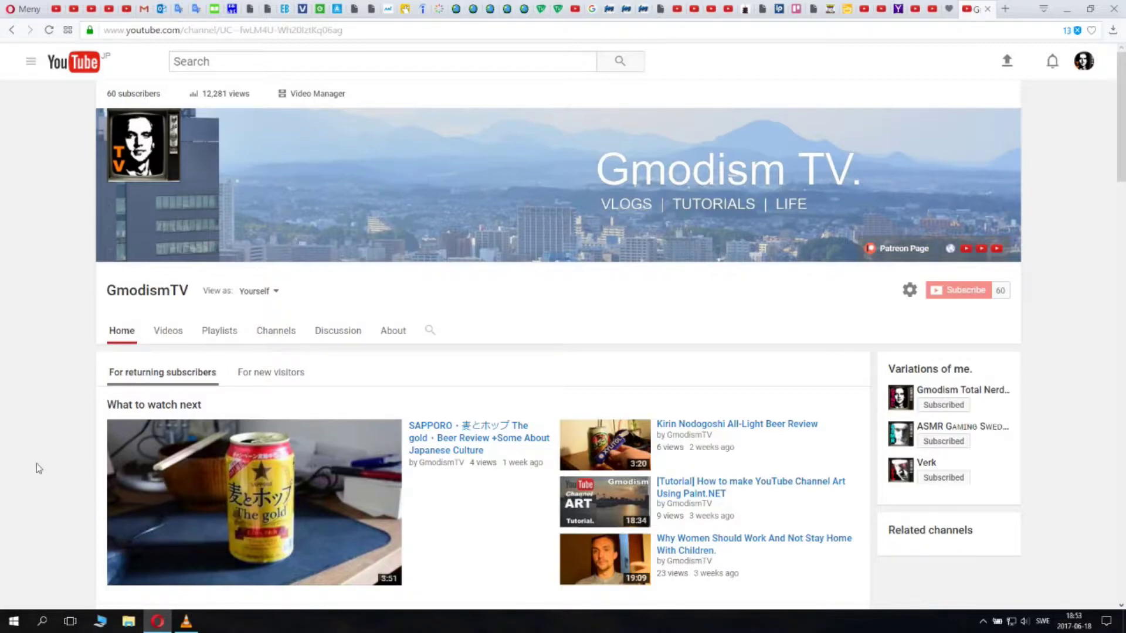
# Search for 'kontrollpanelen' and open the Control Panel's all-items list.
pyautogui.press('super+s')
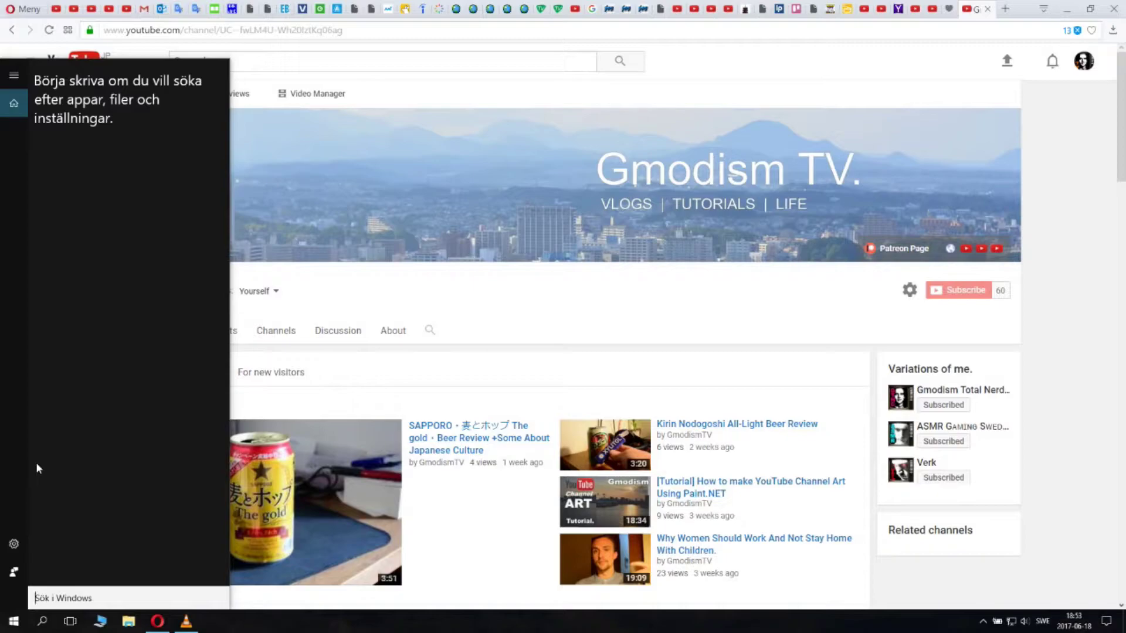
pyautogui.write('kontrollpanelen')
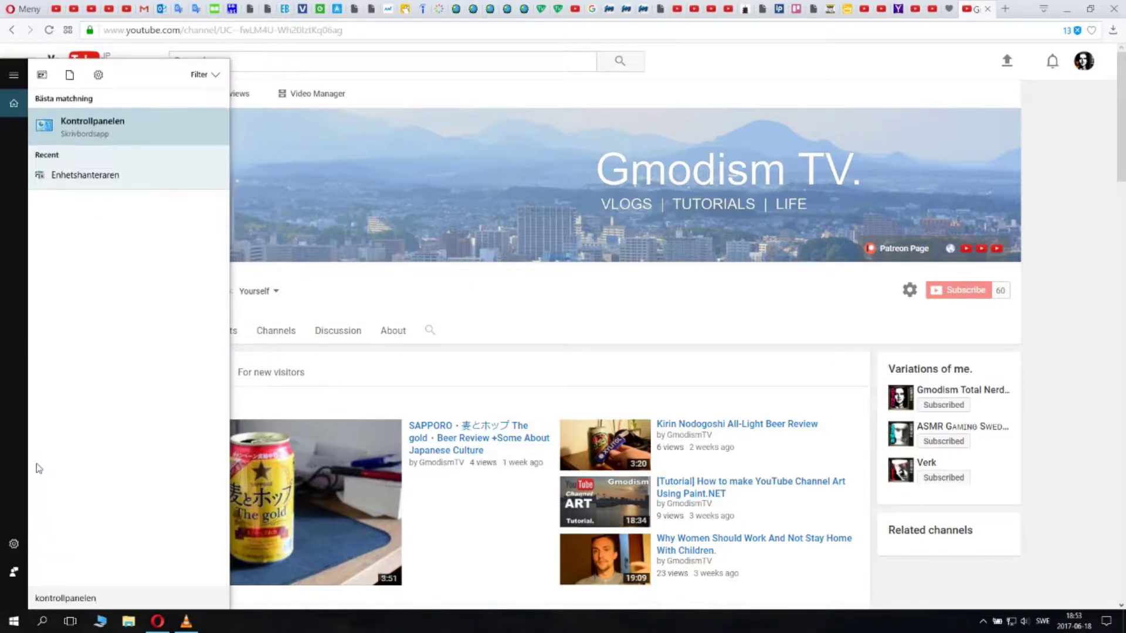
pyautogui.click(93, 123)
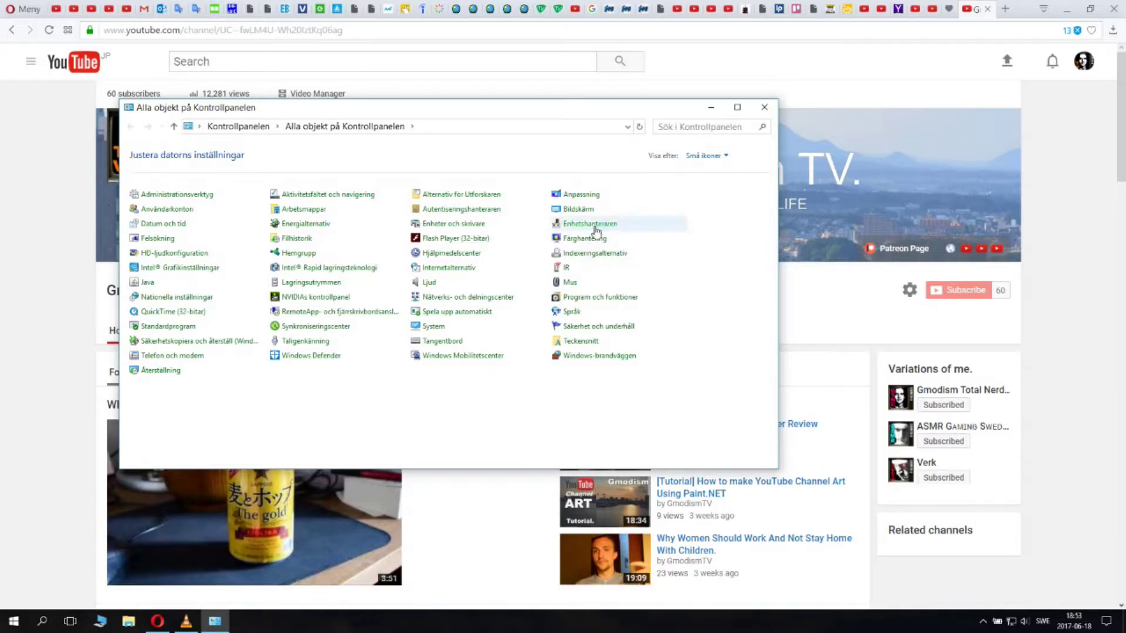
# Open Device Manager (Enhetshanteraren) and reposition and enlarge its window.
pyautogui.click(595, 229)
pyautogui.moveTo(323, 48)
pyautogui.mouseDown()
pyautogui.moveTo(713, 62)
pyautogui.moveTo(570, 98)
pyautogui.mouseUp()
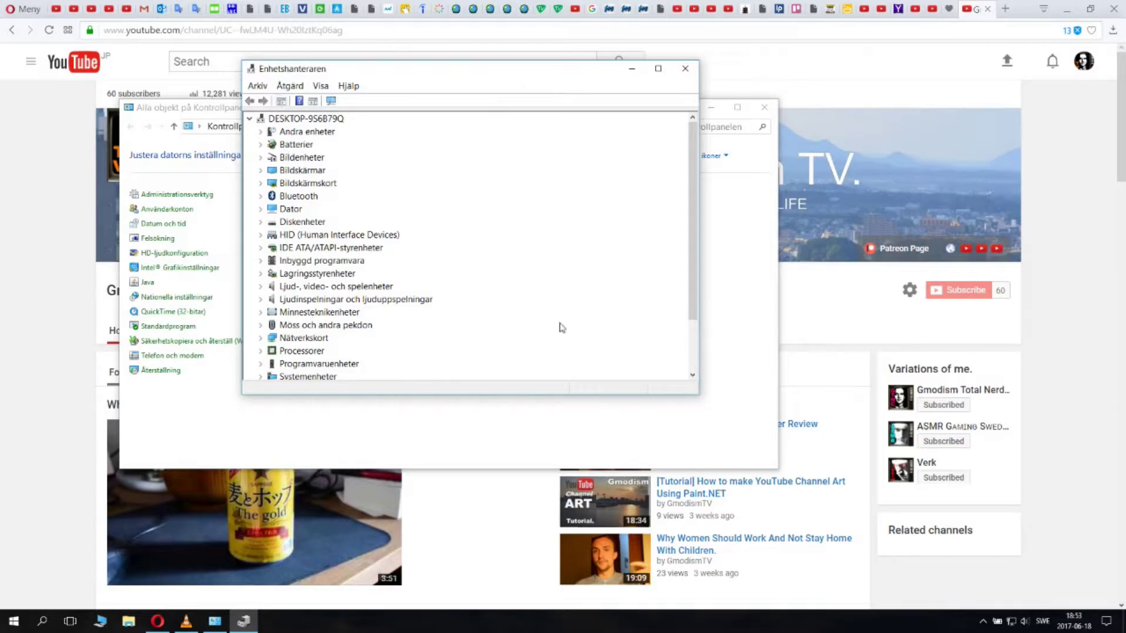
pyautogui.moveTo(691, 389)
pyautogui.mouseDown()
pyautogui.moveTo(775, 469)
pyautogui.moveTo(769, 461)
pyautogui.mouseUp()
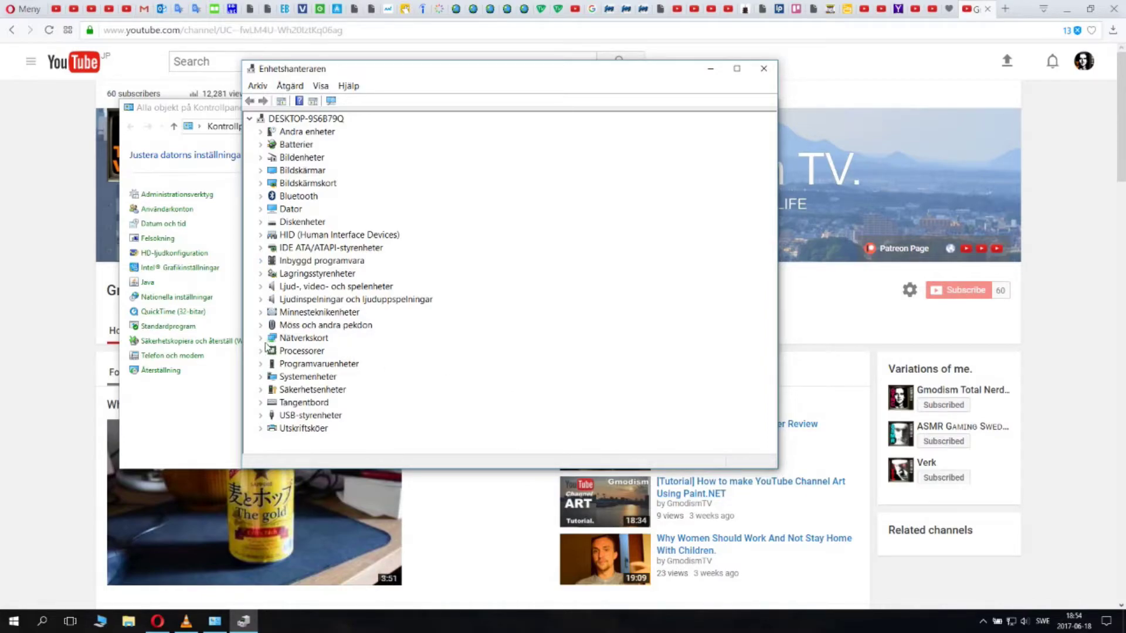
pyautogui.press('Home')
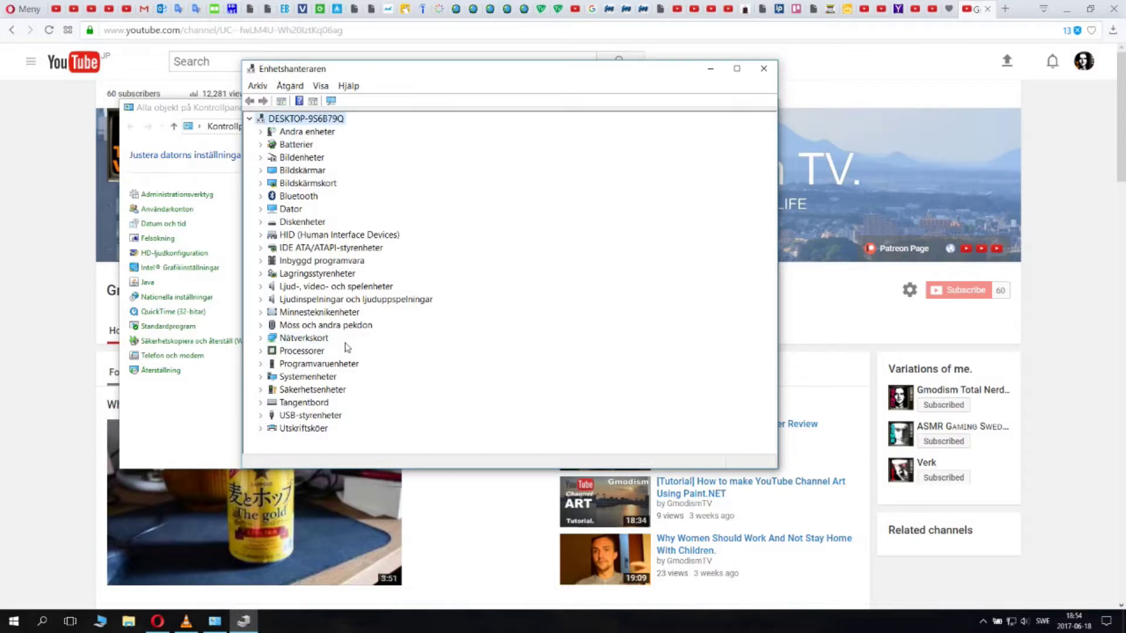
# Expand Nätverkskort to show the Qualcomm Atheros QCA9377 and Realtek PCIe GBE adapters.
pyautogui.click(261, 338)
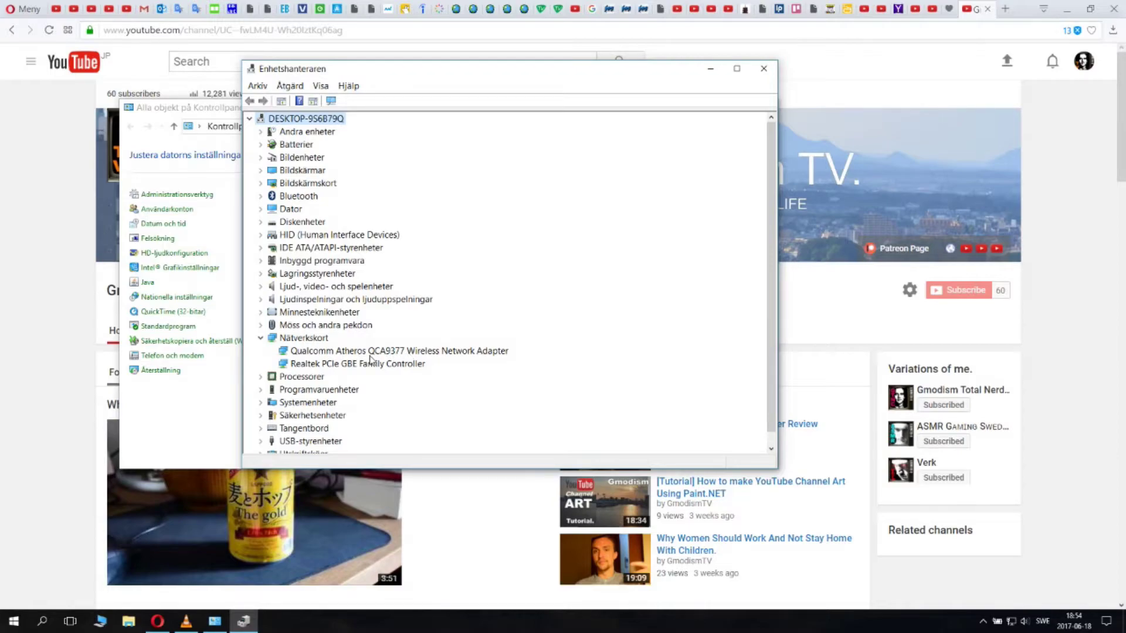
pyautogui.click(313, 353)
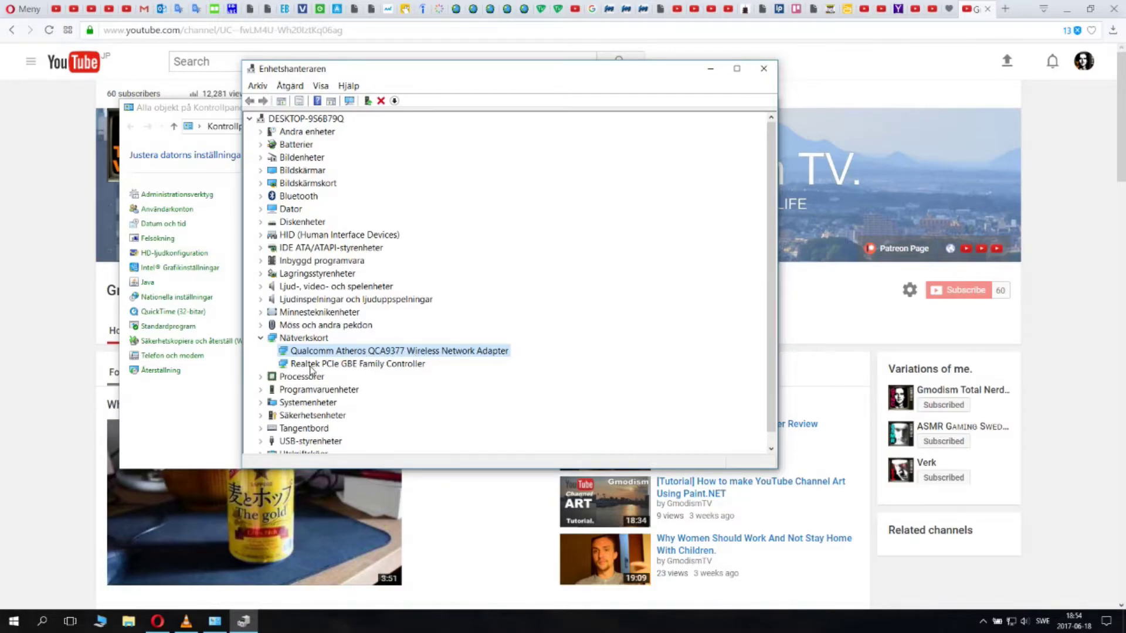
pyautogui.click(340, 364)
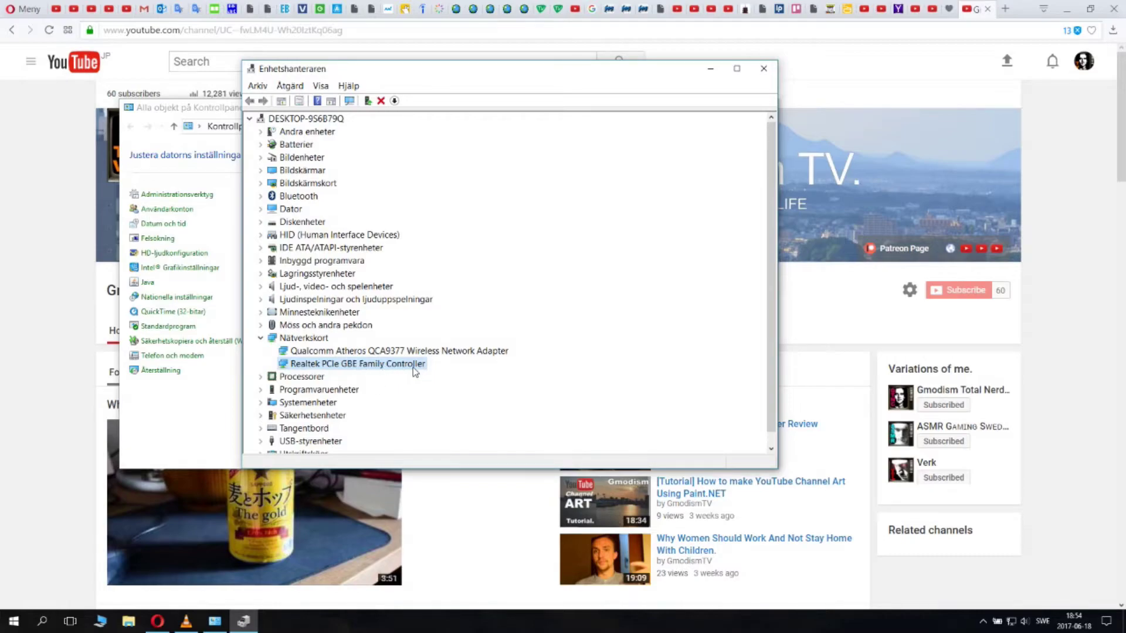
pyautogui.click(419, 351)
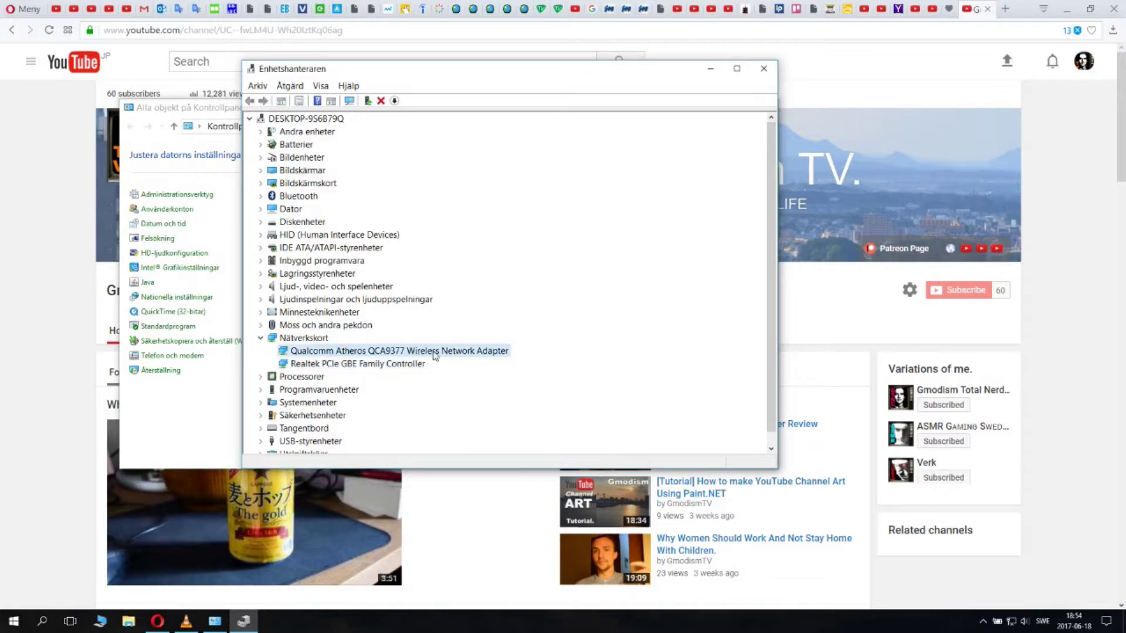
pyautogui.rightClick(435, 354)
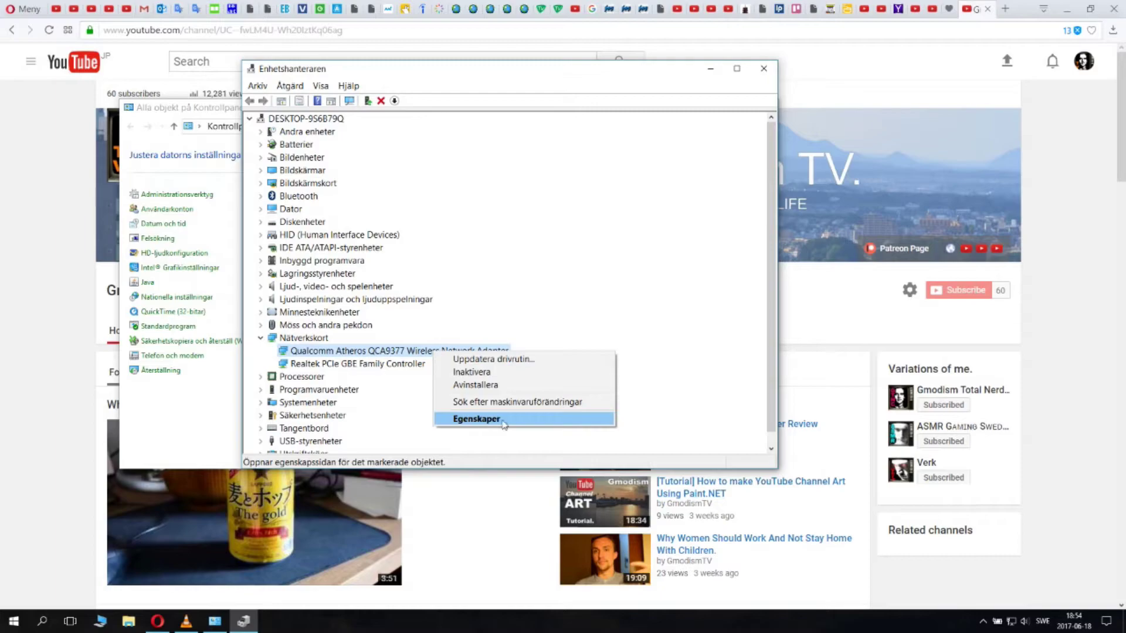
pyautogui.click(486, 420)
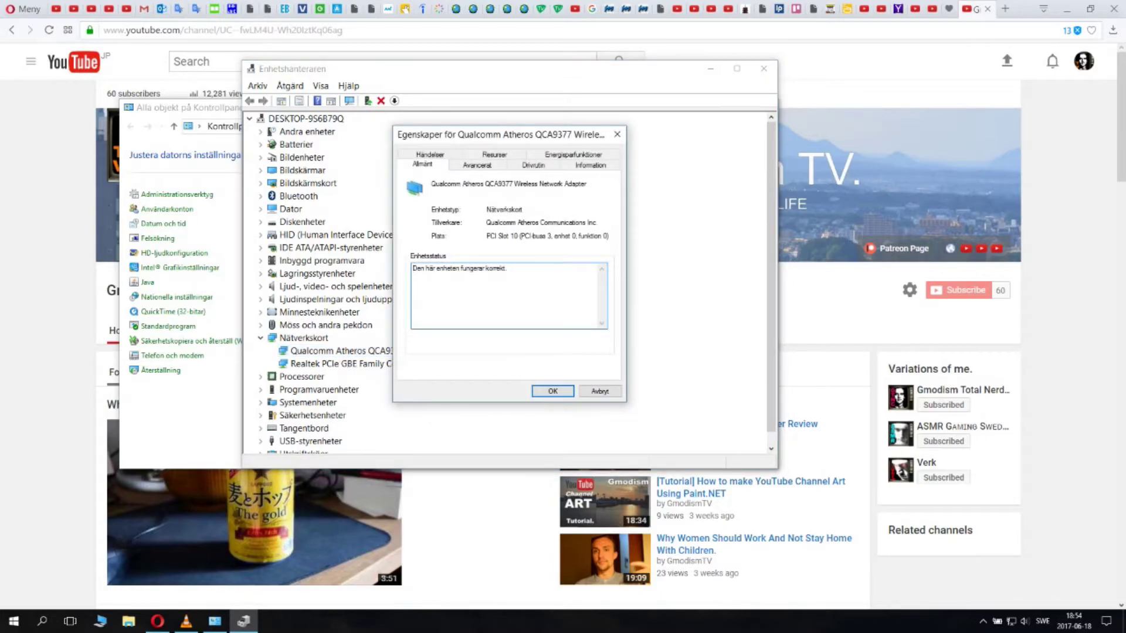
pyautogui.click(533, 165)
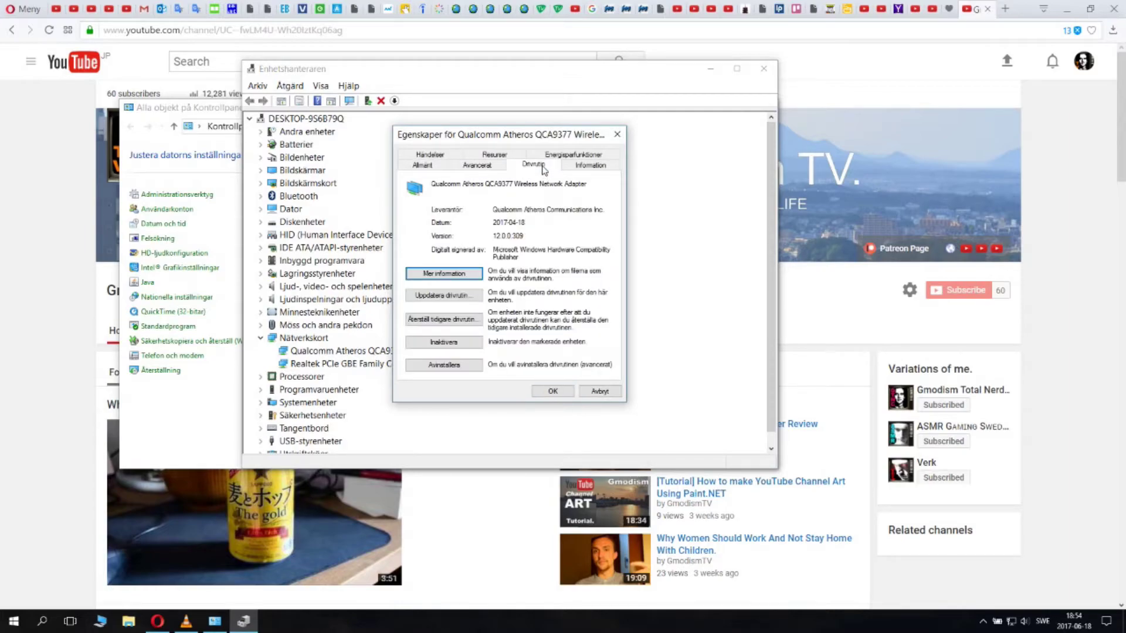
pyautogui.click(444, 296)
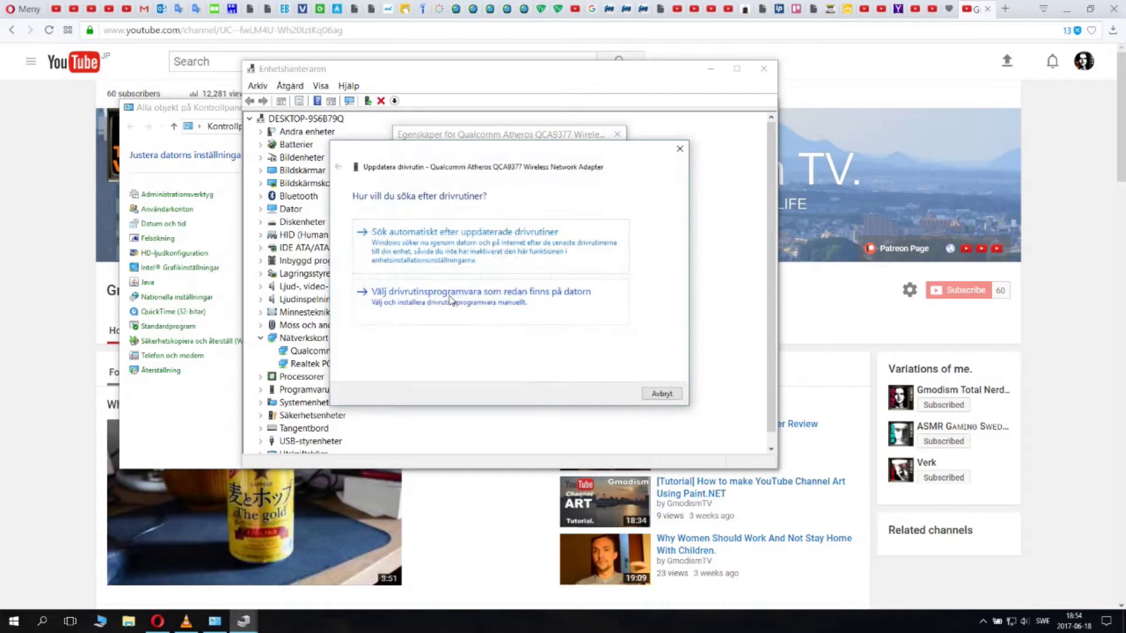
pyautogui.click(424, 247)
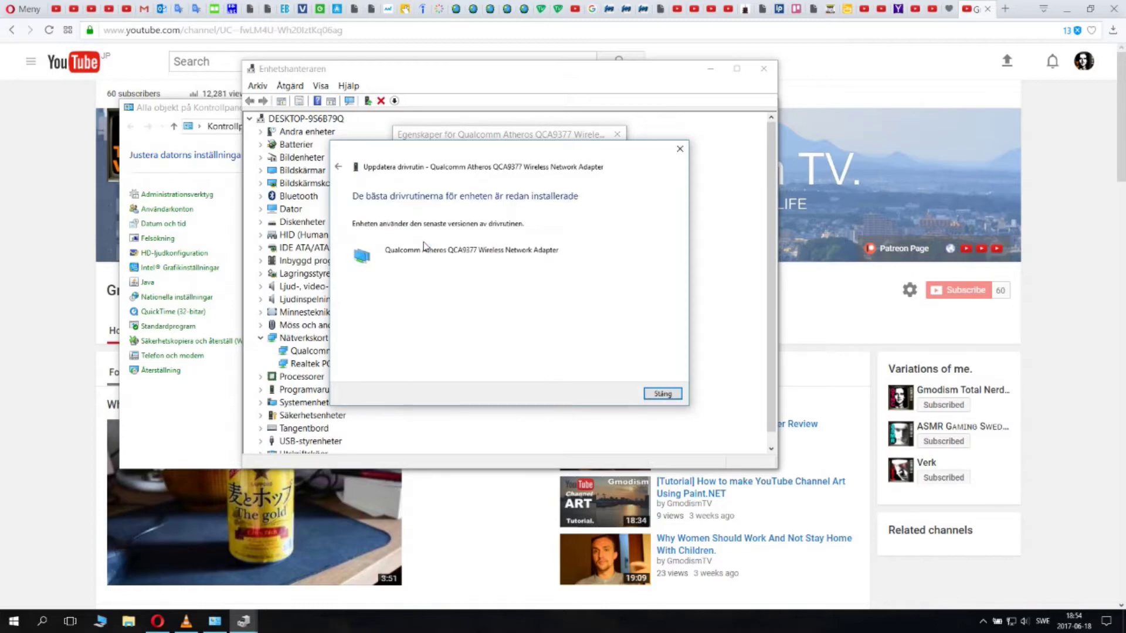
pyautogui.click(662, 392)
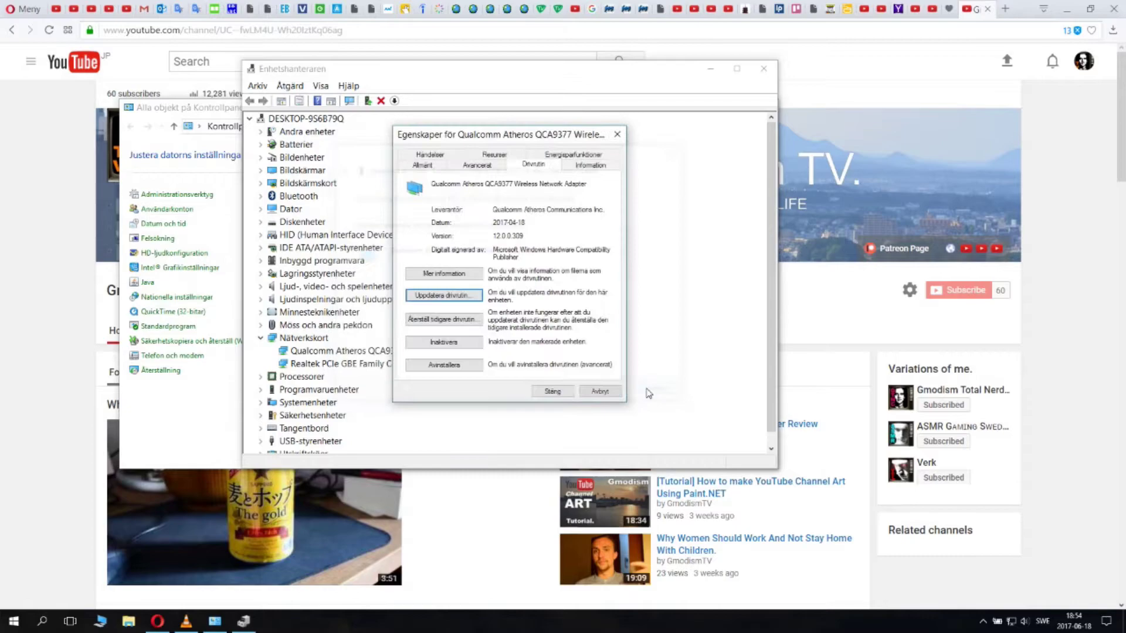
pyautogui.click(618, 137)
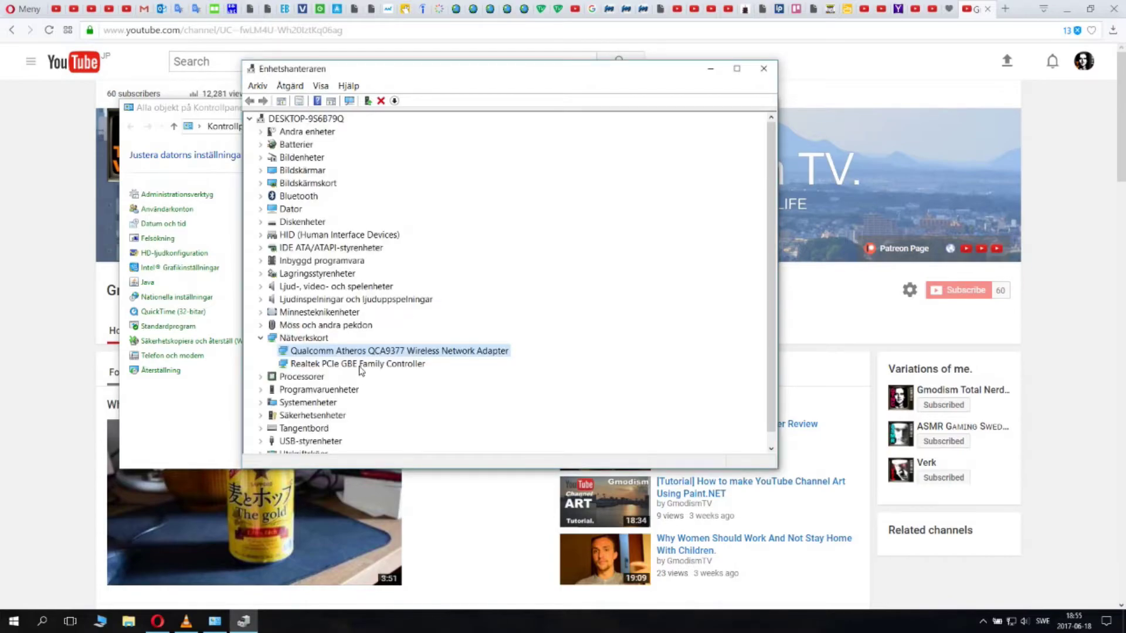
pyautogui.rightClick(357, 363)
pyautogui.click(418, 436)
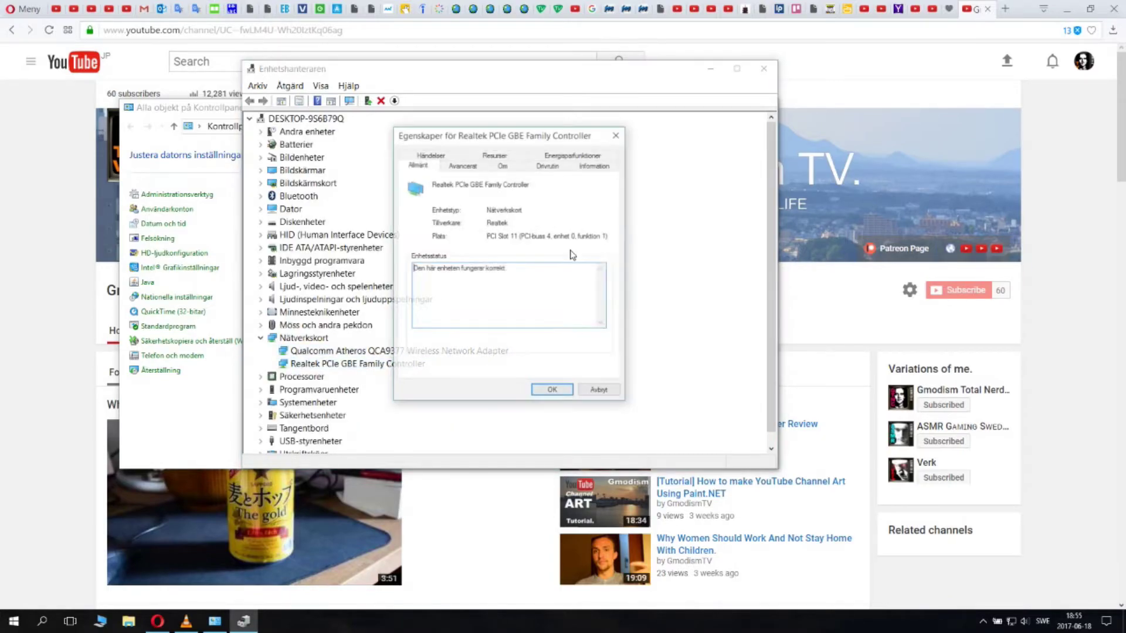
pyautogui.click(549, 166)
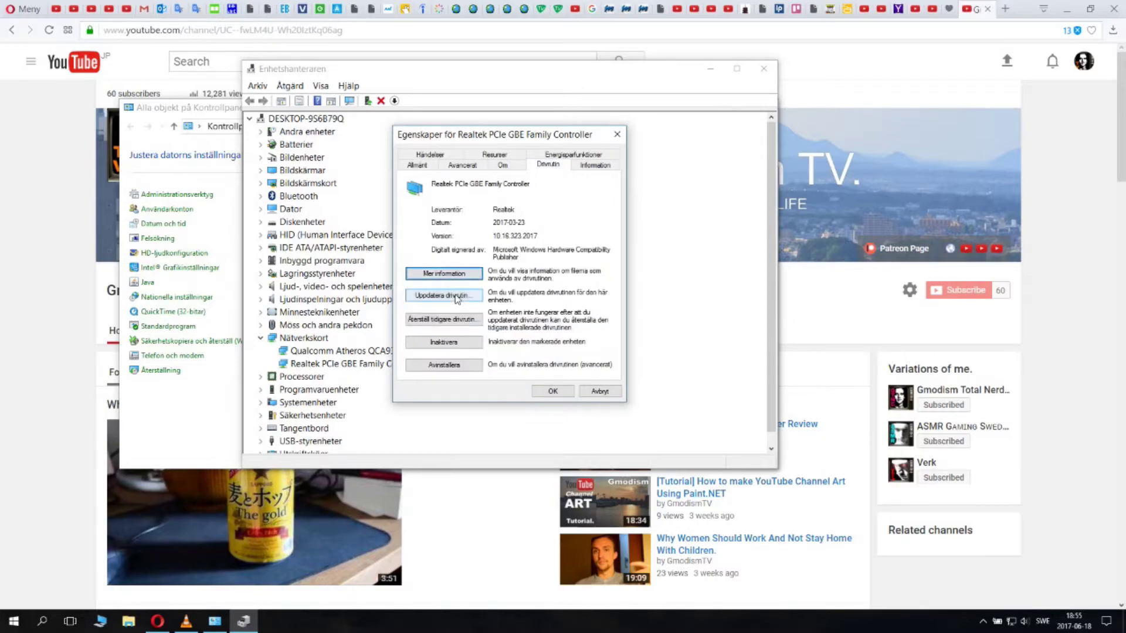
pyautogui.click(444, 296)
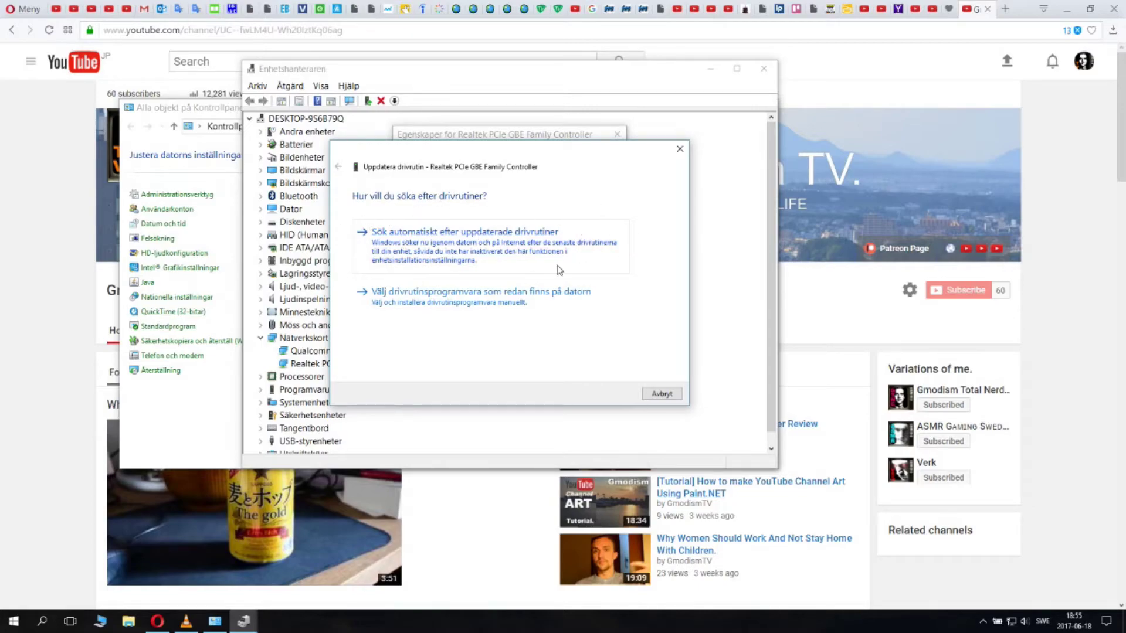
pyautogui.click(662, 393)
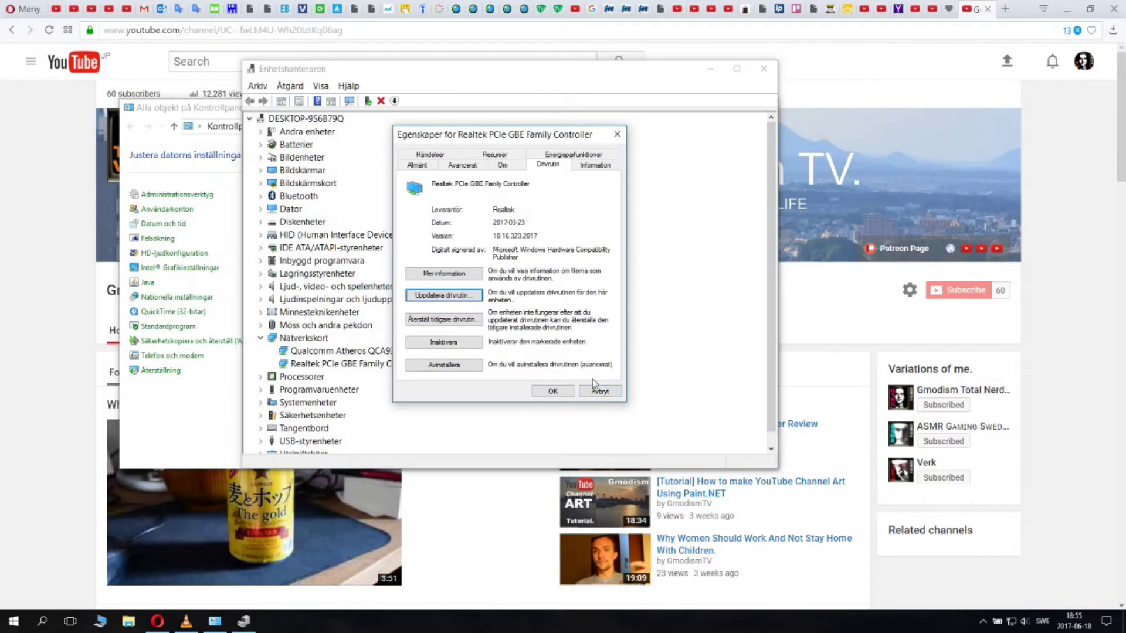
pyautogui.click(600, 392)
pyautogui.click(338, 351)
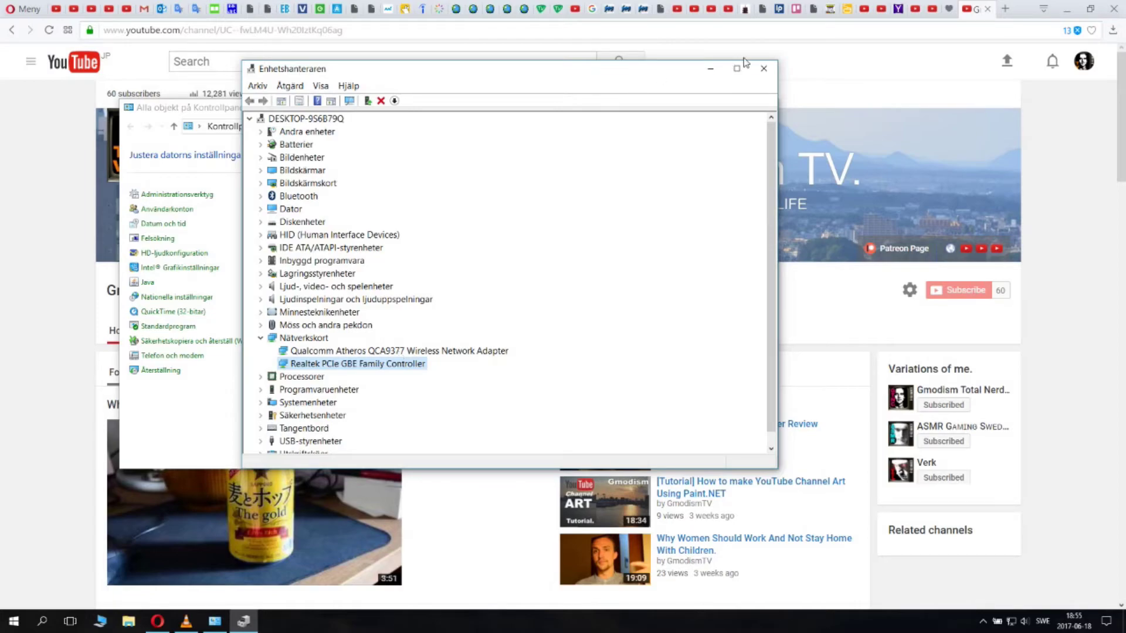
# Close Device Manager and the Control Panel, leaving the YouTube channel page showing.
pyautogui.moveTo(694, 77); pyautogui.dragTo(717, 152)
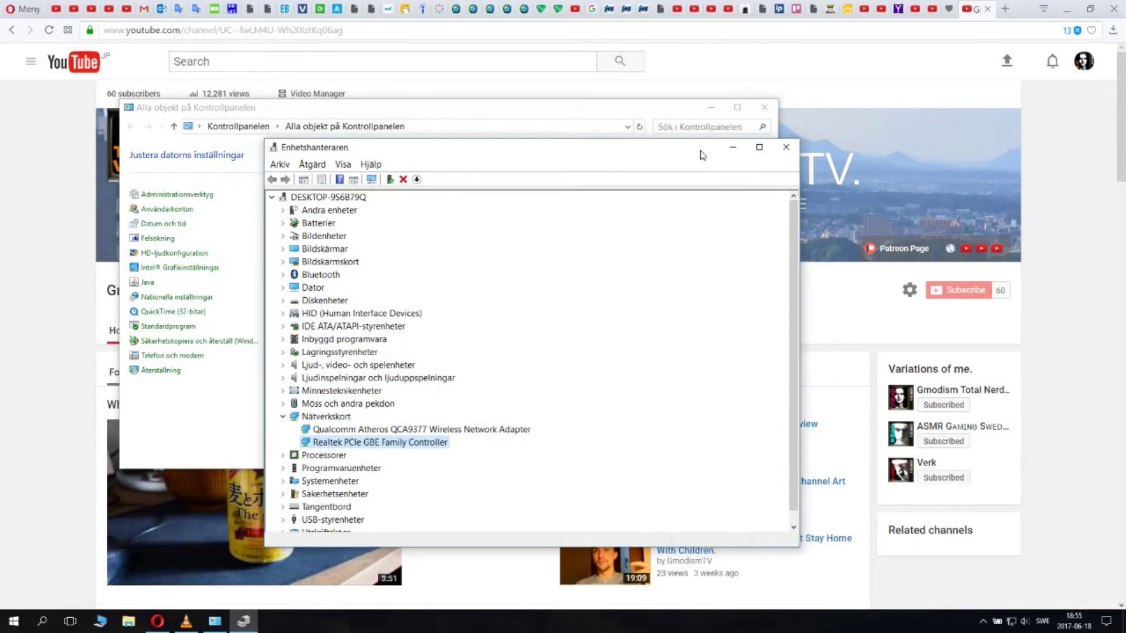
pyautogui.click(802, 144)
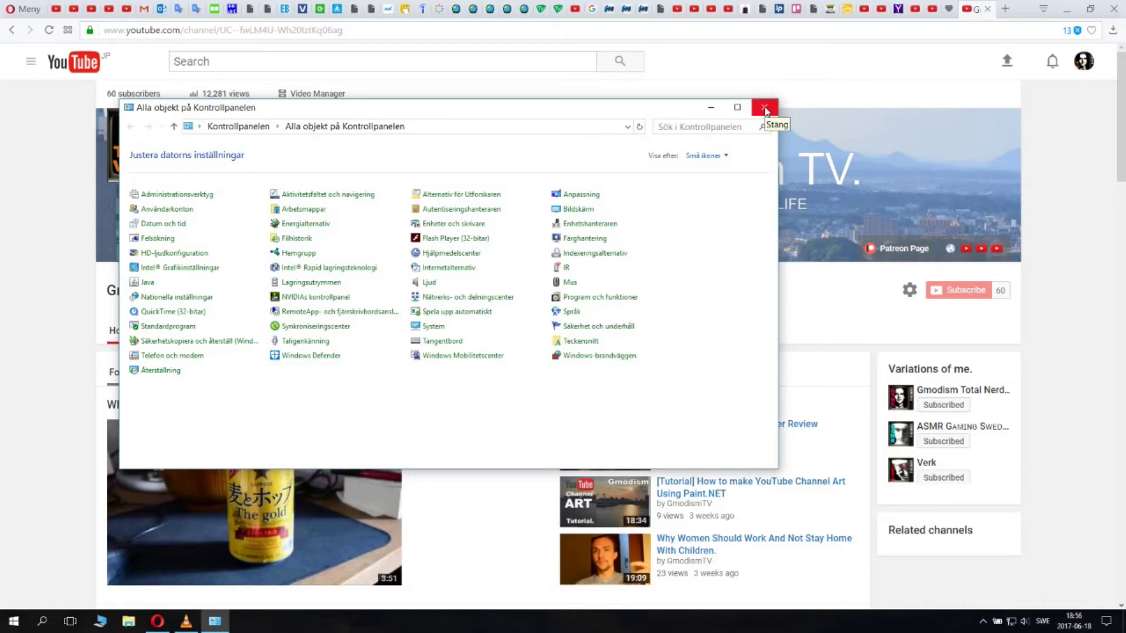
pyautogui.click(765, 109)
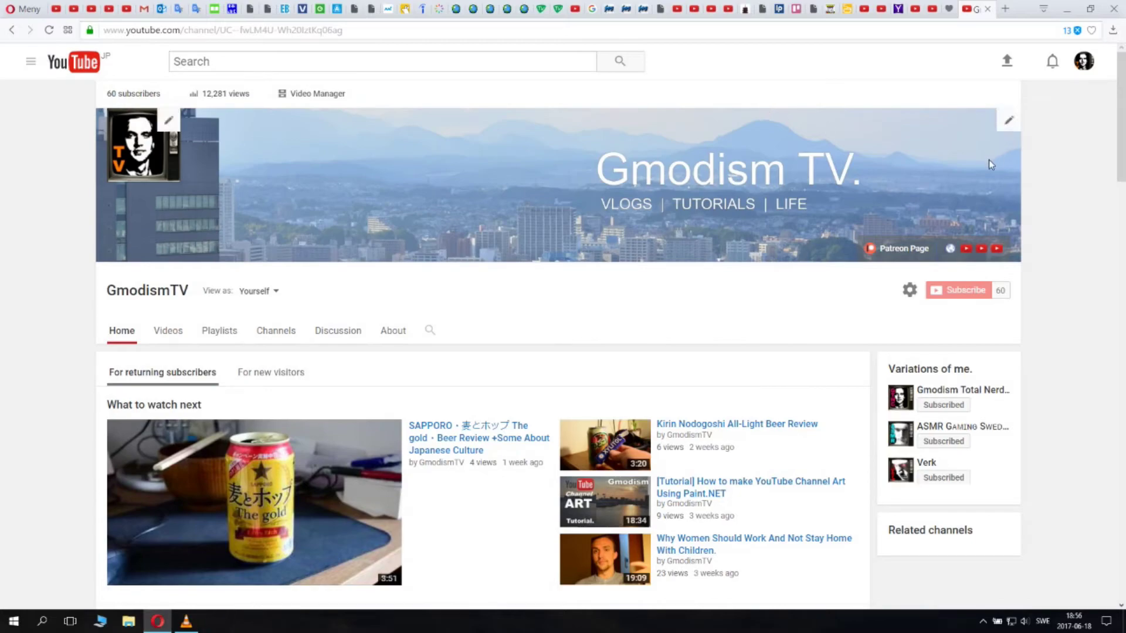